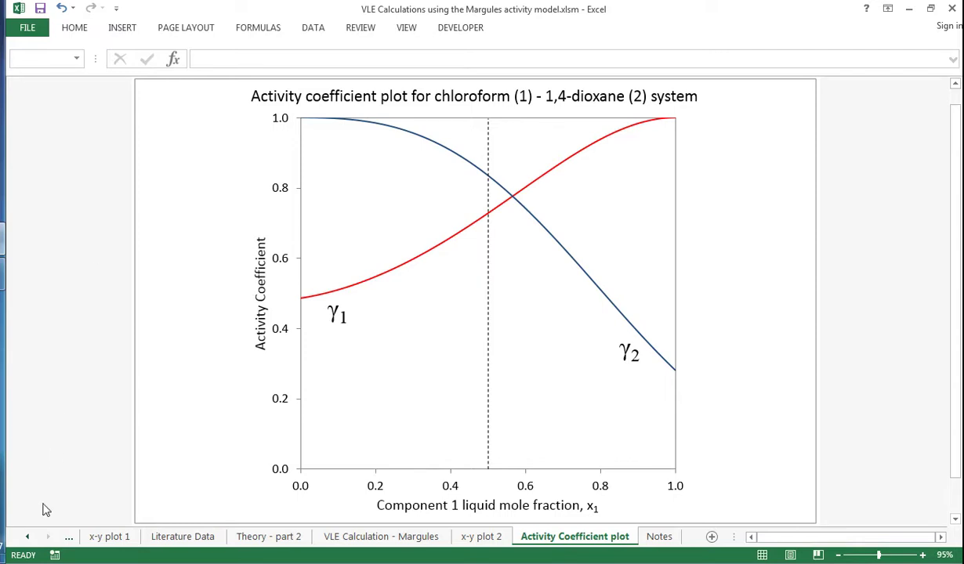
Scroll the sheet tabs back to reveal the first sheets, including 'Theory - part 1'
click(30, 537)
Move through 'Theory - part 1' to the 'VLE Calculation - Symmetrical' sheet
click(30, 537)
click(145, 537)
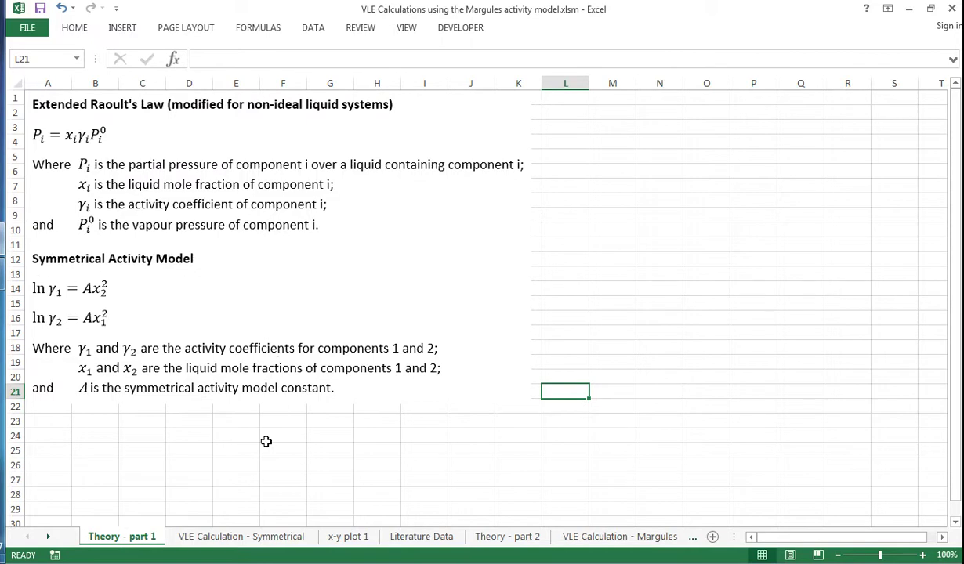
click(236, 540)
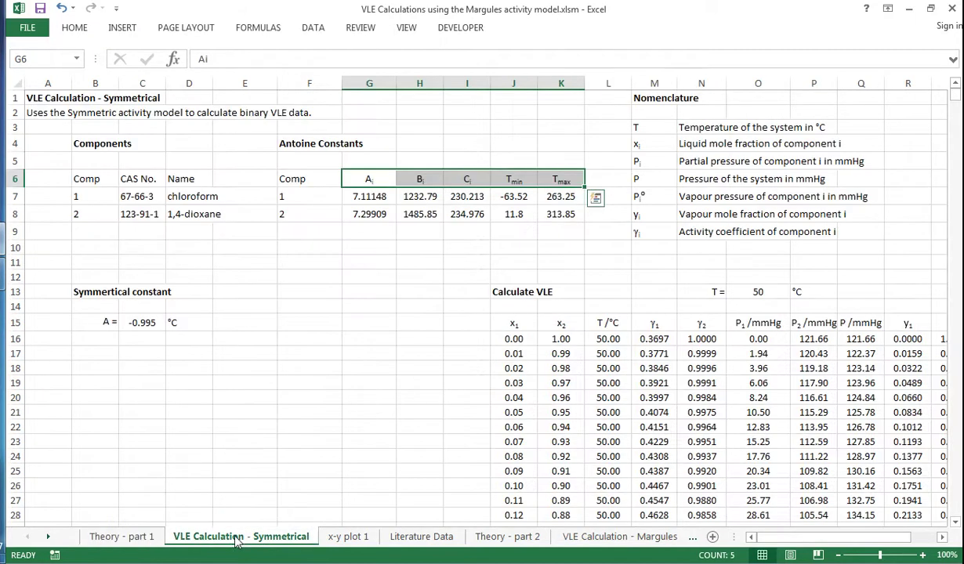
Review the component names chloroform and 1,4-dioxane and the symmetrical constant A = -0.995
click(217, 231)
click(201, 200)
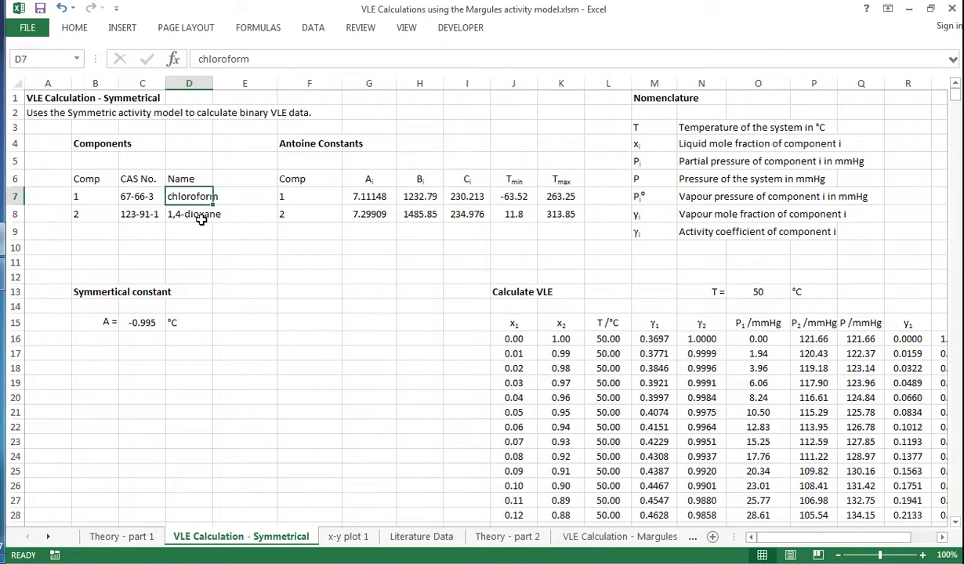
click(201, 215)
click(202, 249)
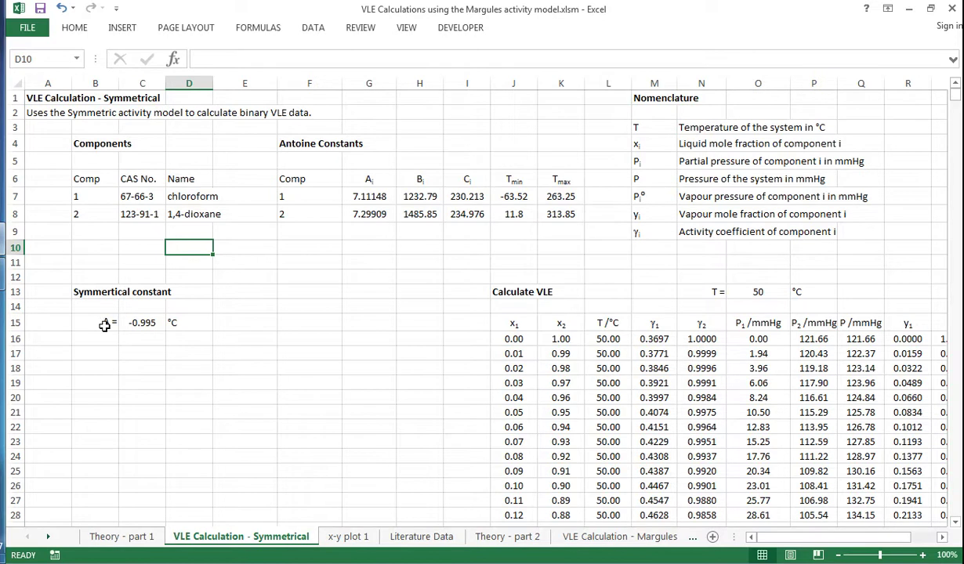
click(139, 329)
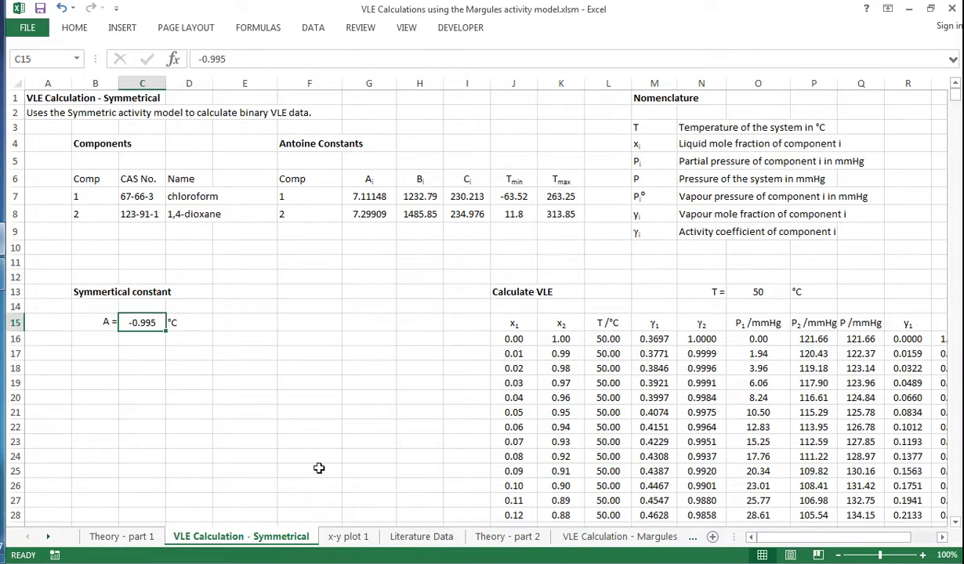
View the 'x-y plot 1' chart, then the 'Literature Data' sheet of x1/y1 at 50°C
click(348, 536)
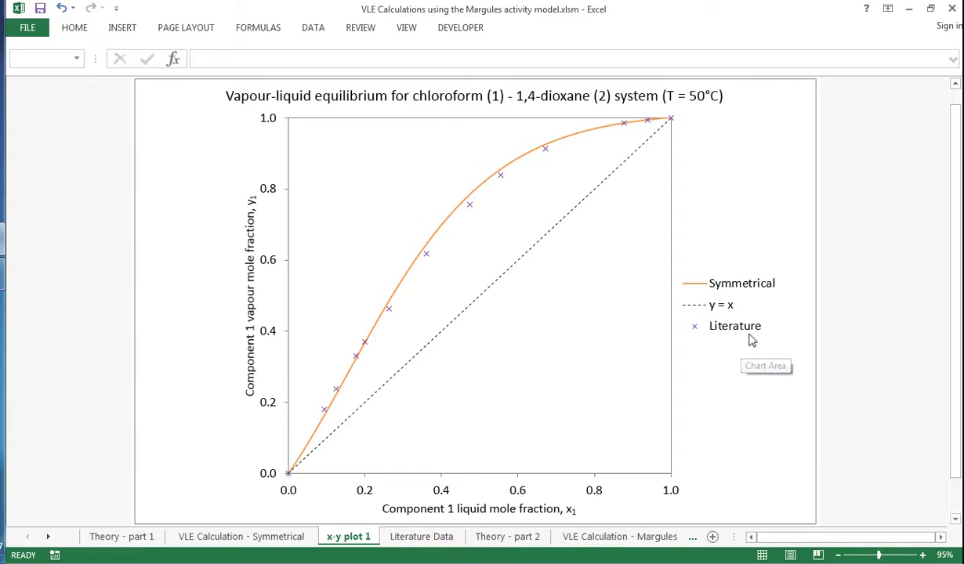
click(397, 538)
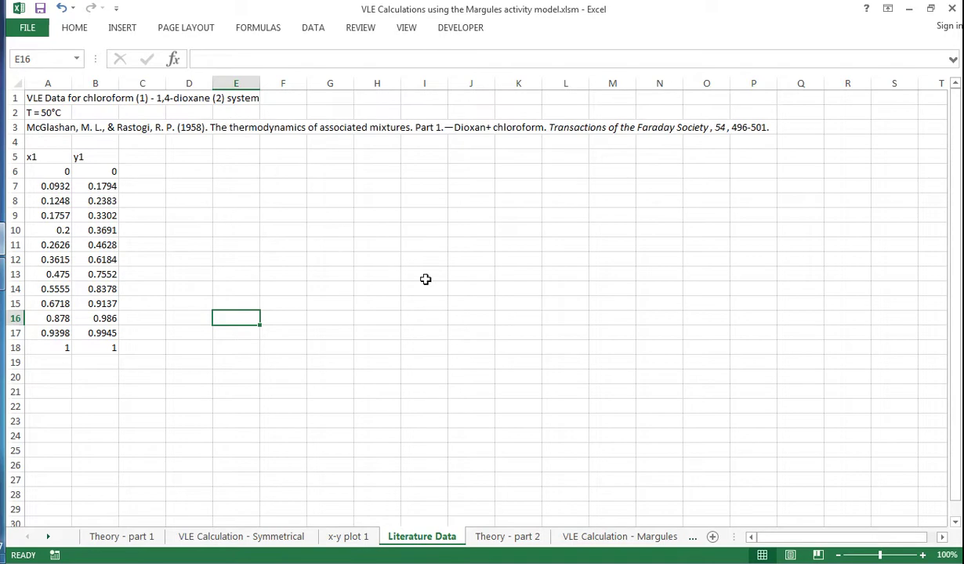
Read 'Theory - part 2', then view the Margules sheet with A12 = -0.72 and A21 = -1.27
click(503, 537)
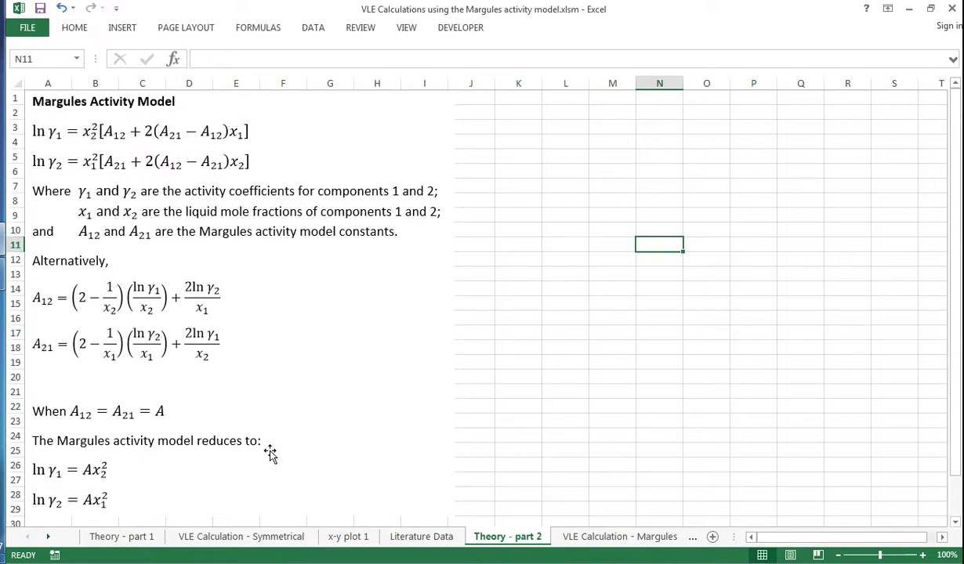
click(615, 537)
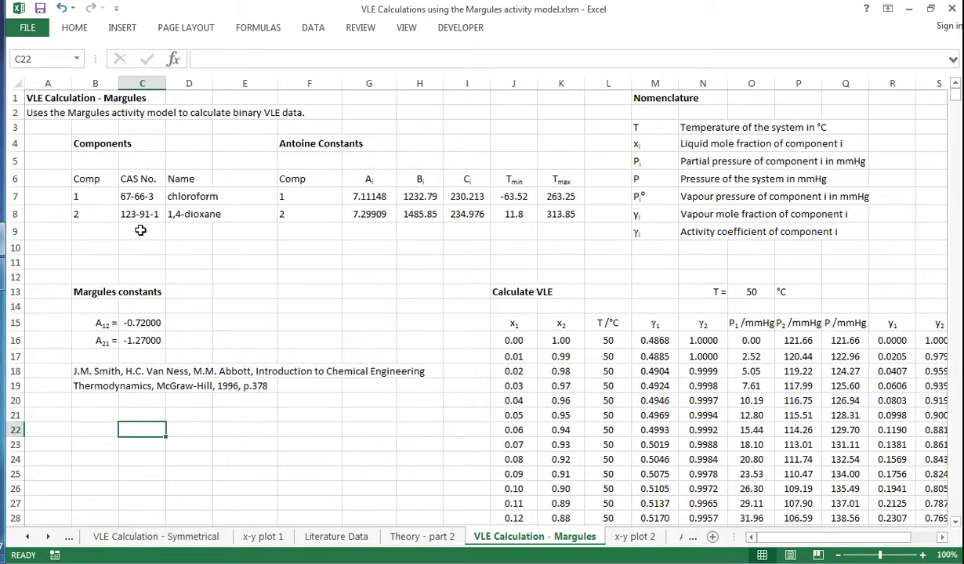
click(145, 321)
click(149, 340)
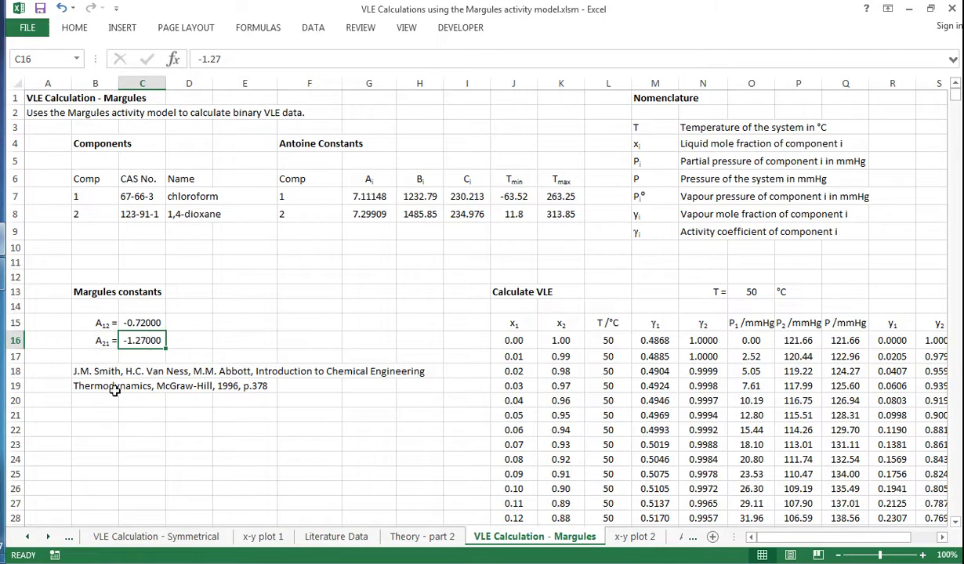
click(112, 389)
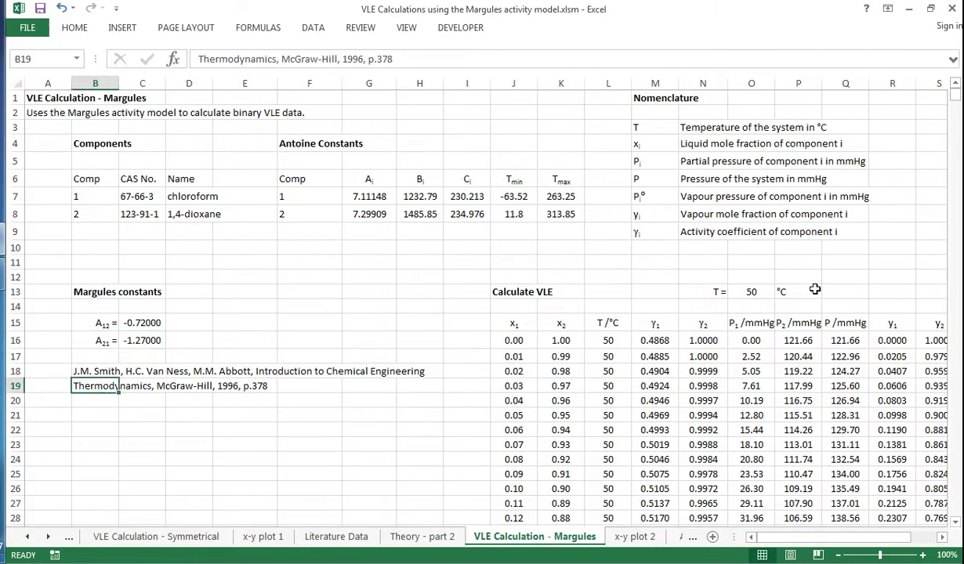
drag(846, 540, 870, 539)
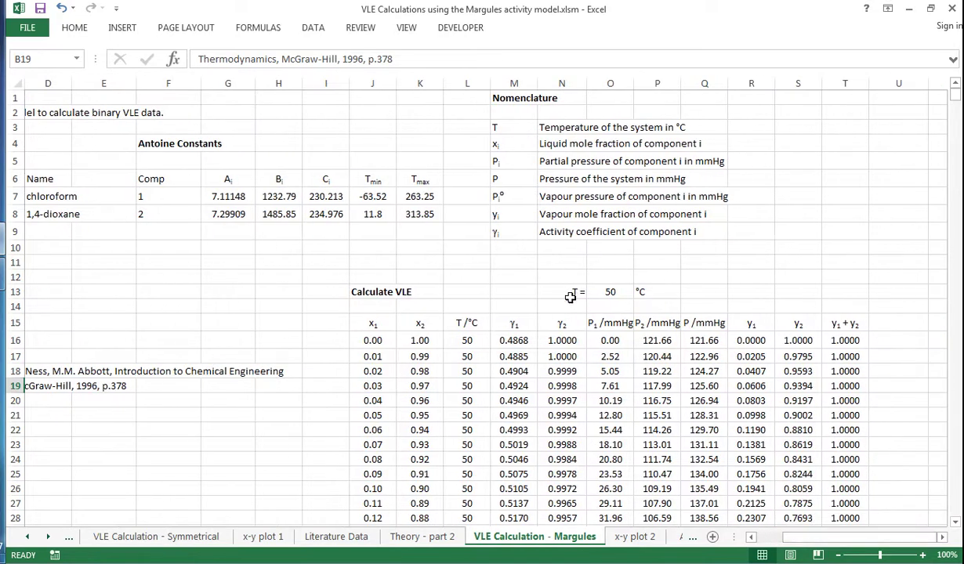
double_click(509, 340)
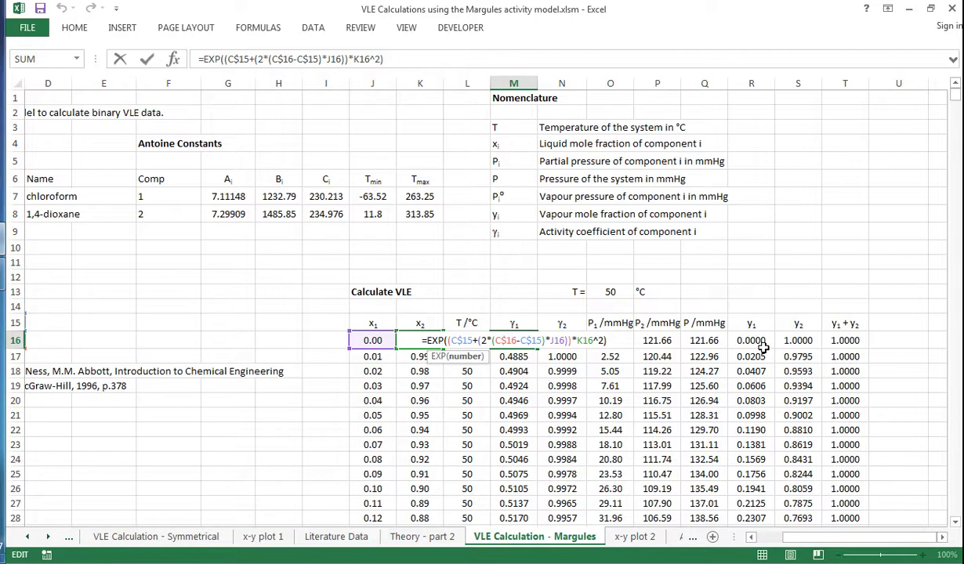
key(Escape)
key(Right)
key(F2)
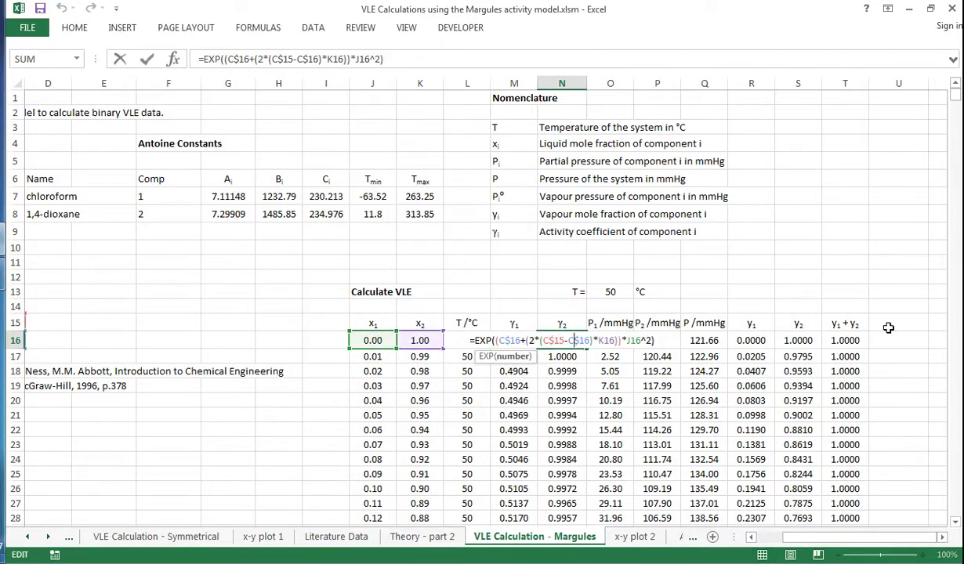
key(Escape)
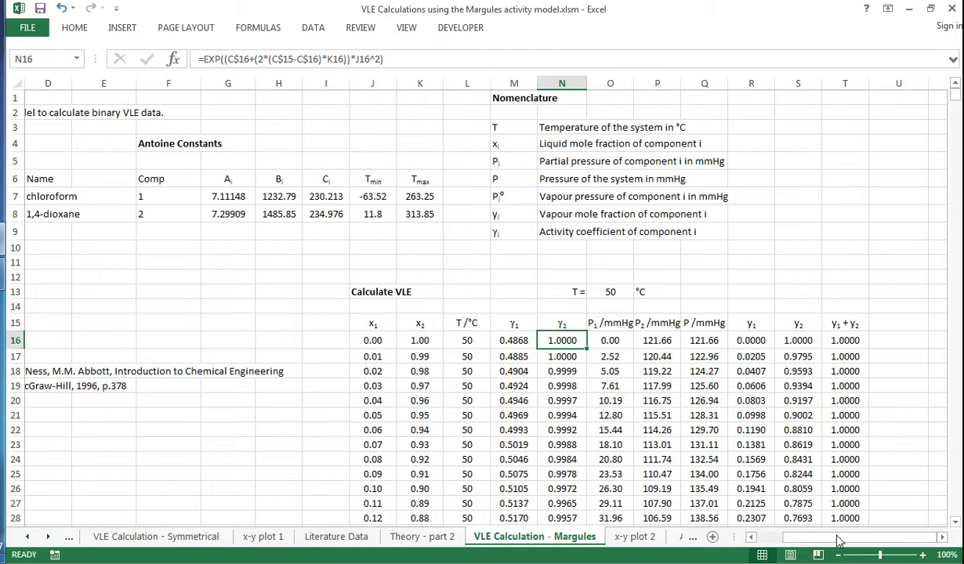
drag(811, 537, 780, 537)
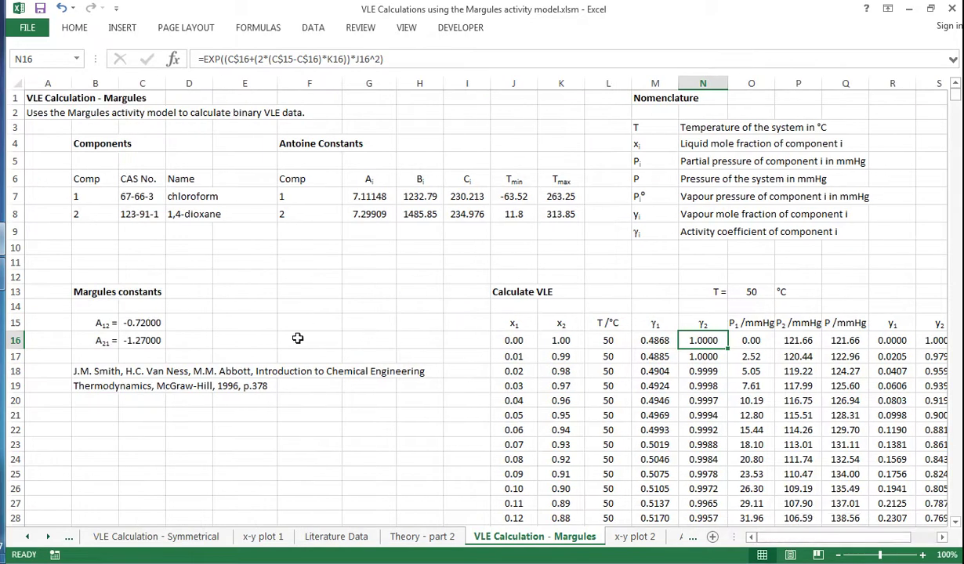
double_click(655, 340)
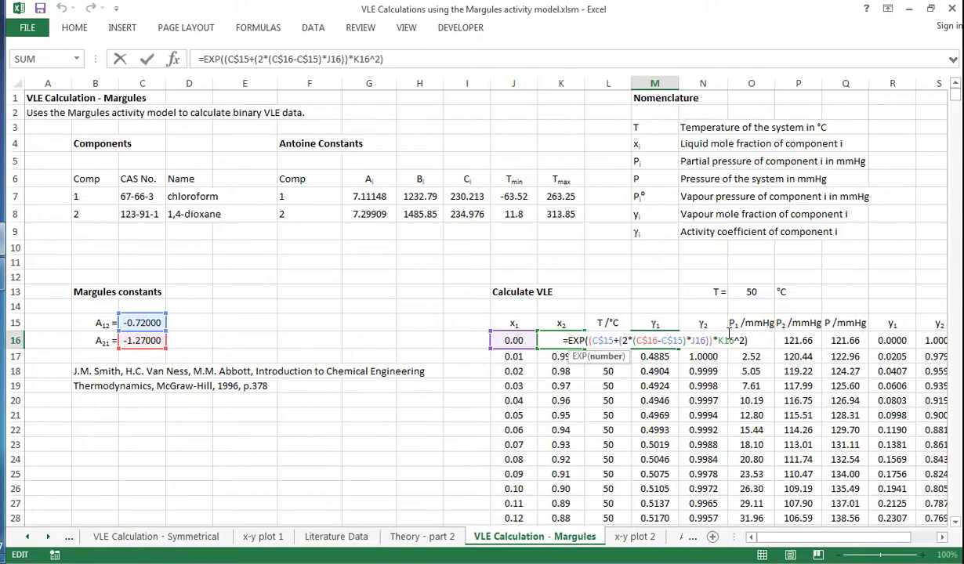
key(Escape)
click(407, 537)
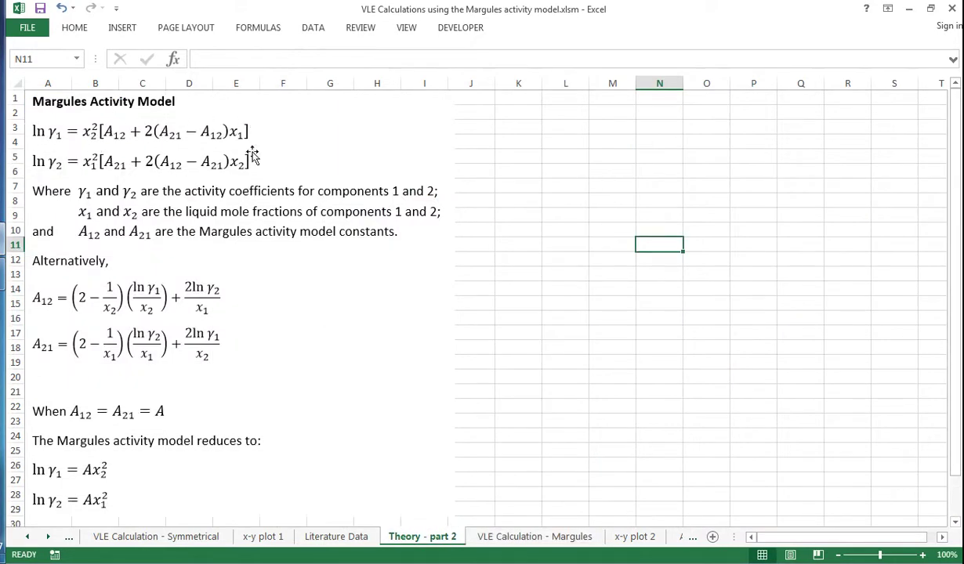
click(525, 537)
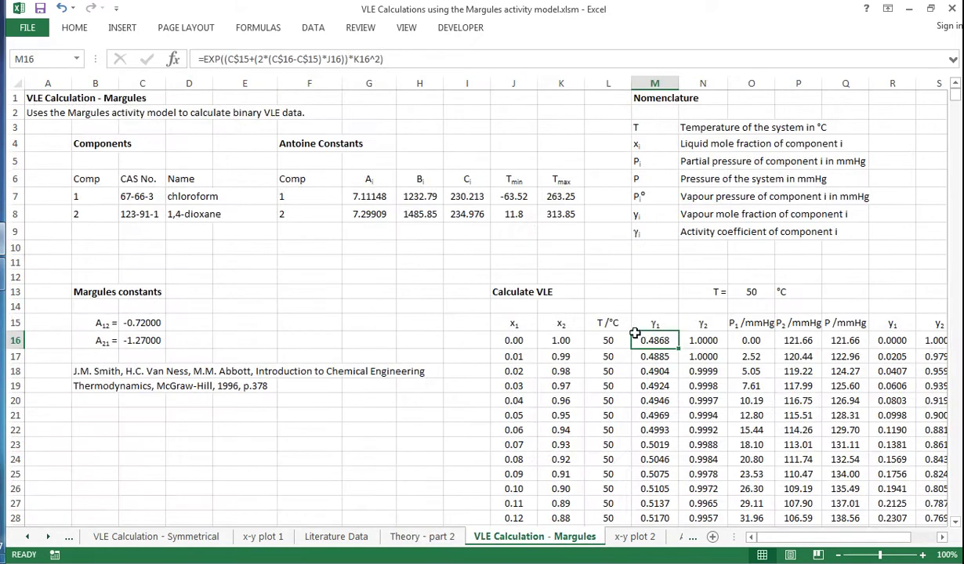
double_click(651, 338)
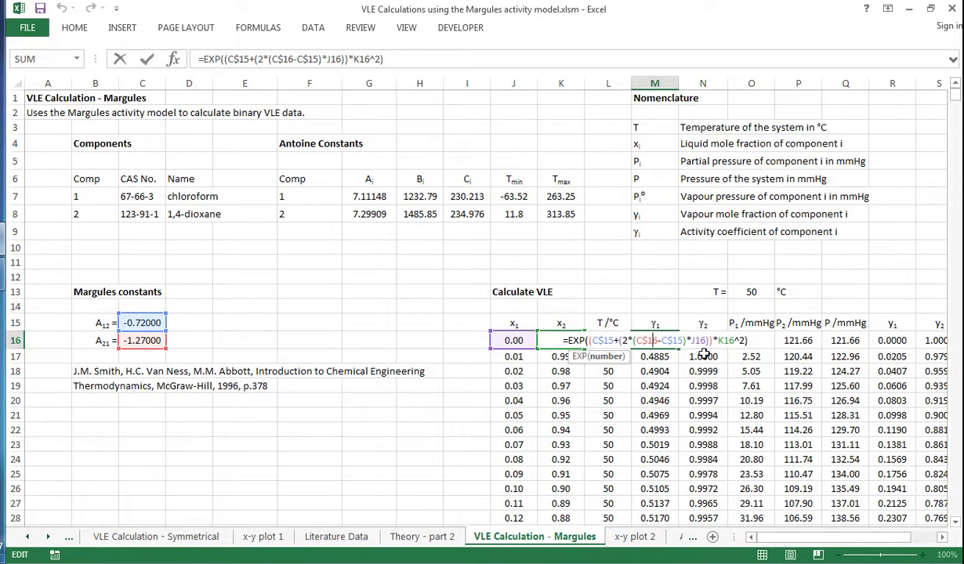
key(Escape)
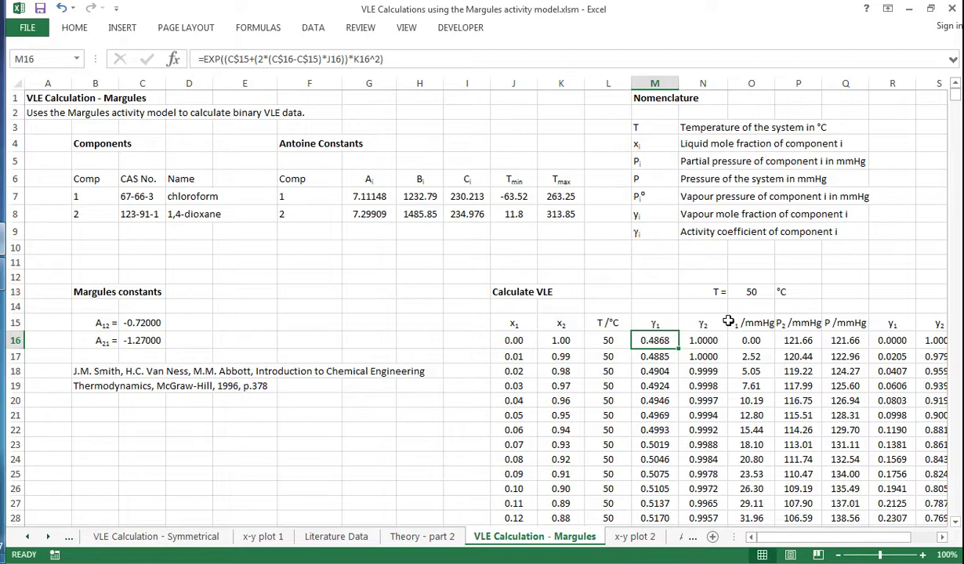
click(740, 294)
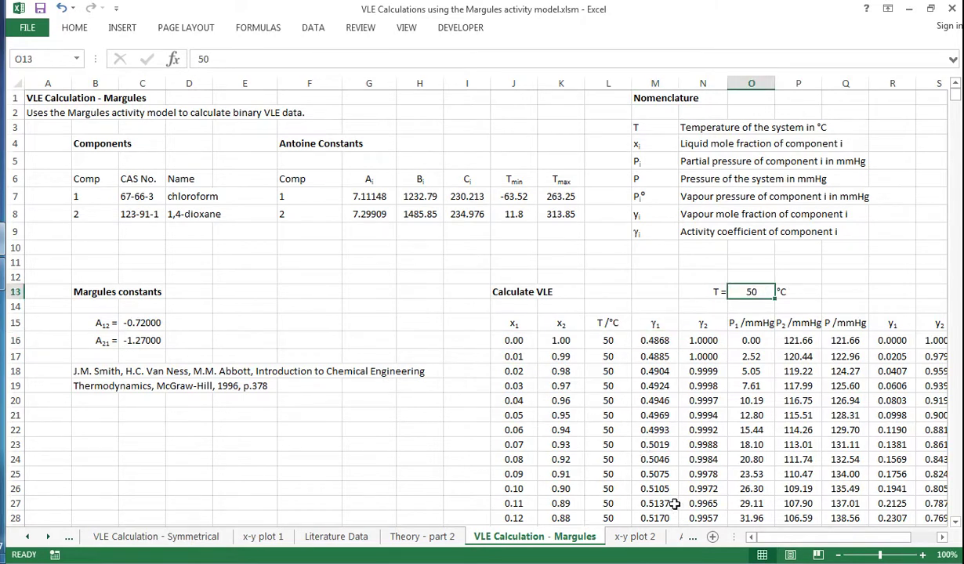
scroll(748, 513, right, 3)
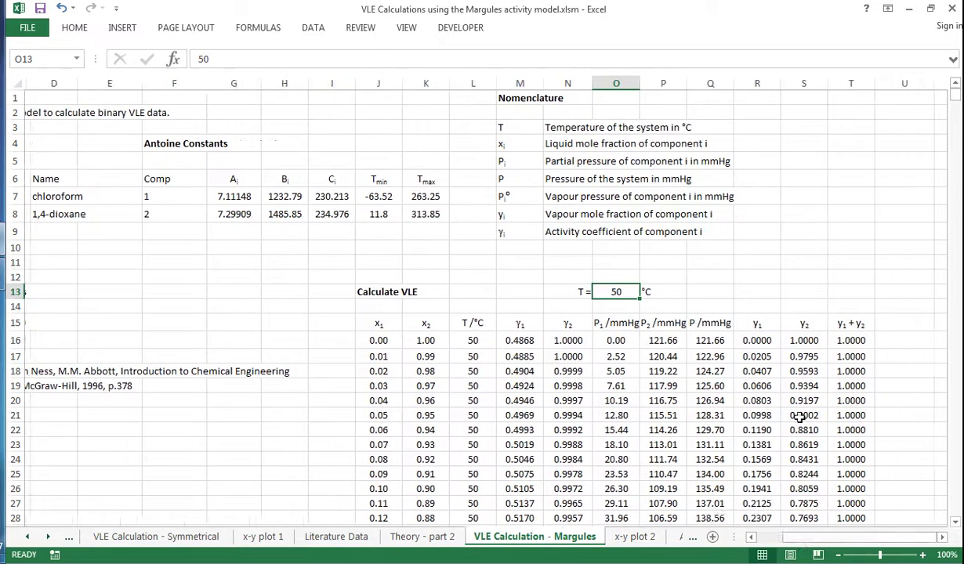
View the 'x-y plot 2' chart, then the γ1/γ2 'Activity Coefficient plot' chart
click(623, 538)
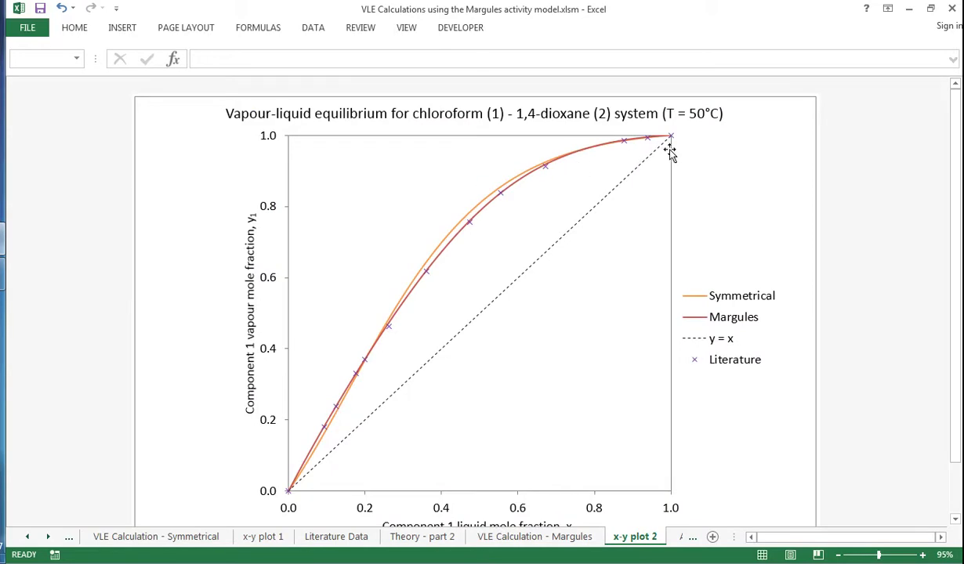
click(679, 538)
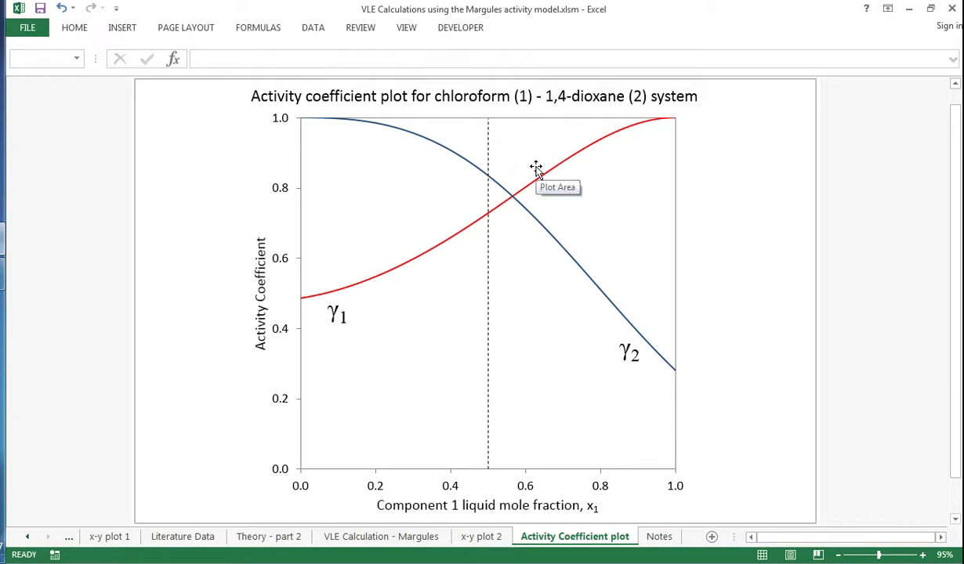
Show the 'Notes' sheet with the Margules model's pros, cons and Smith, Van Ness & Abbott reference
click(659, 536)
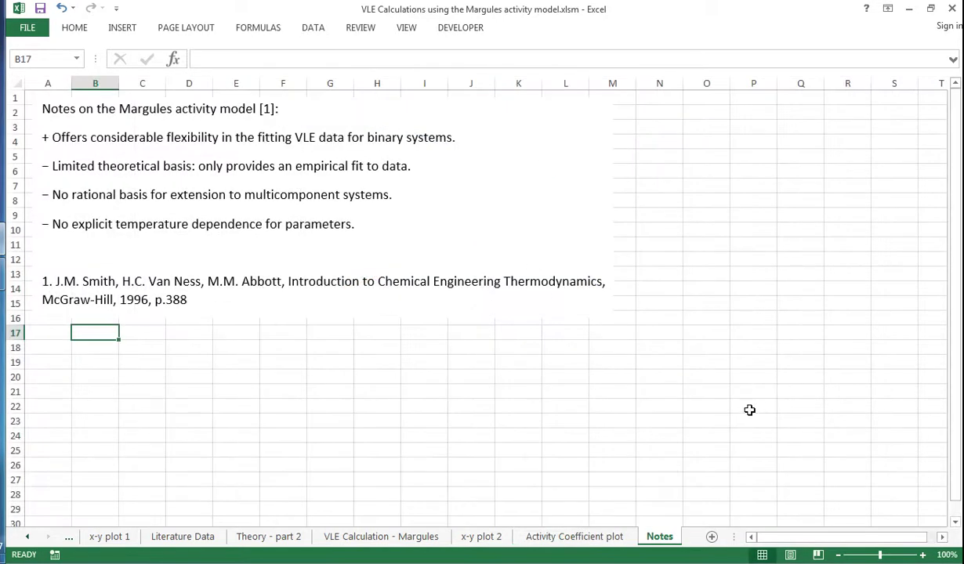